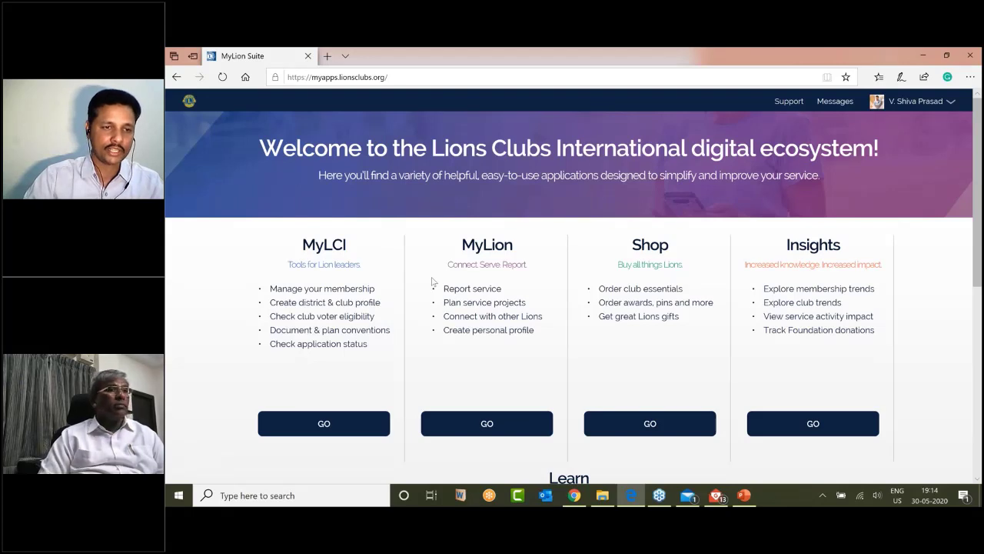
Open the MyLCI Home page for club HYDERABAD ELLITE (106508) from the Lion leaders tools
scroll(433, 281, down, 3)
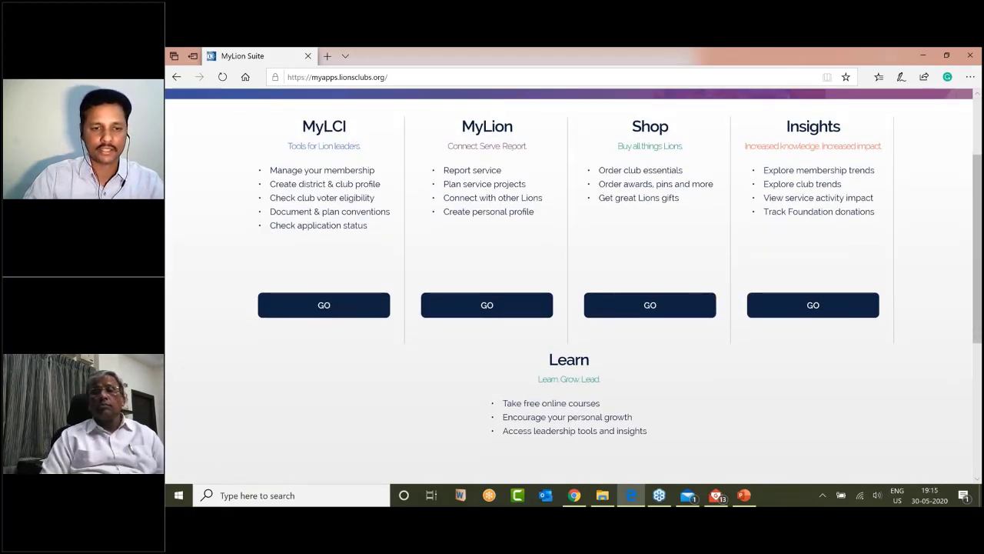
scroll(616, 370, down, 3)
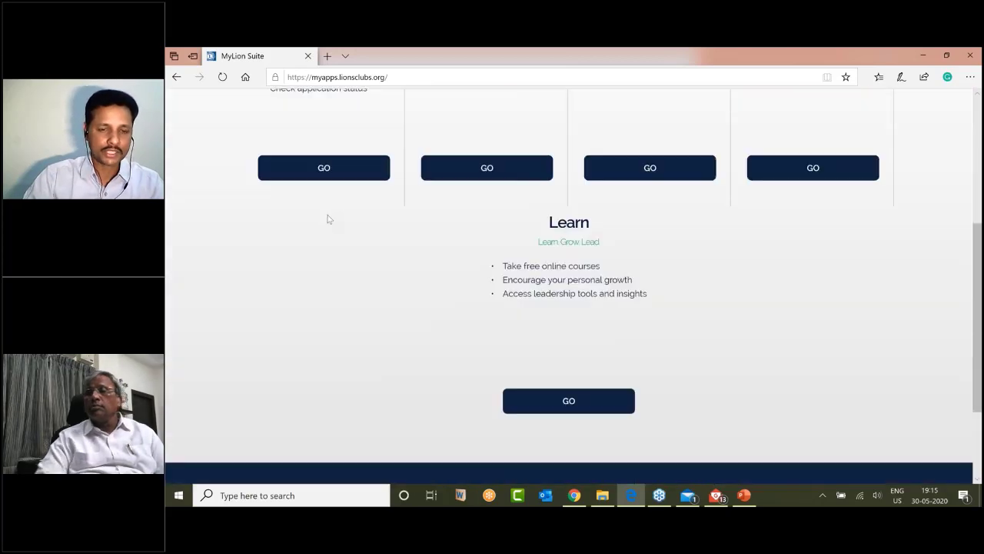
scroll(327, 218, up, 5)
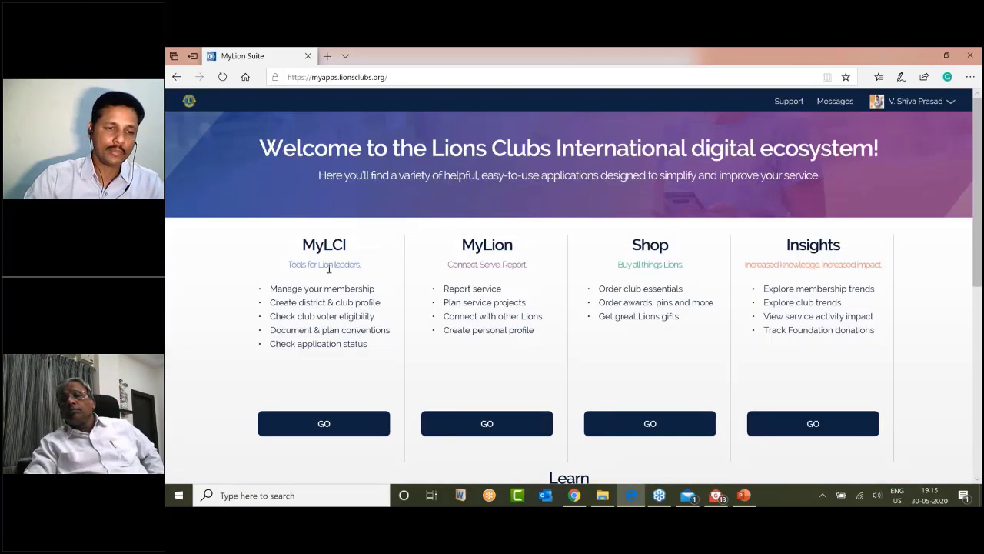
click(322, 426)
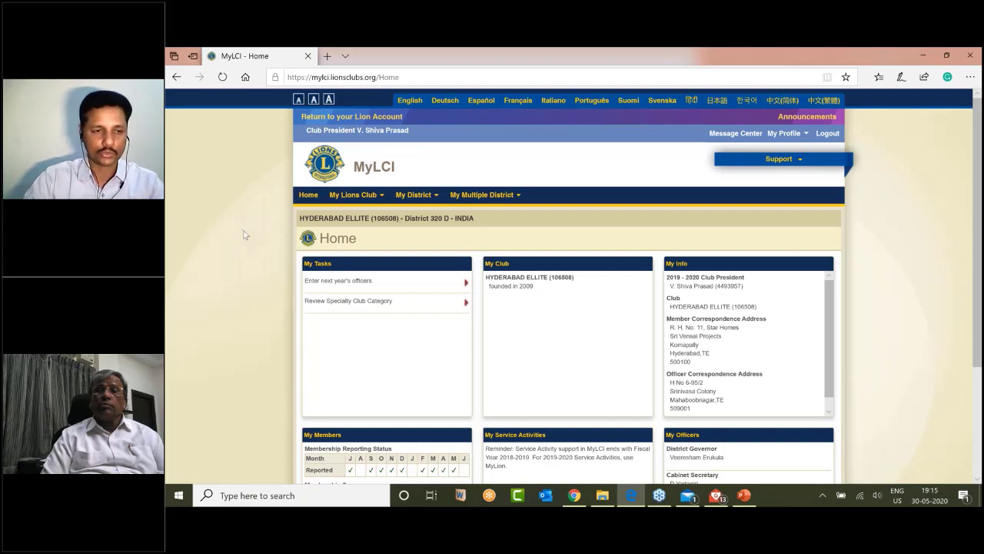
Preview the My Lions Club, My District and My Multiple District menus
click(382, 198)
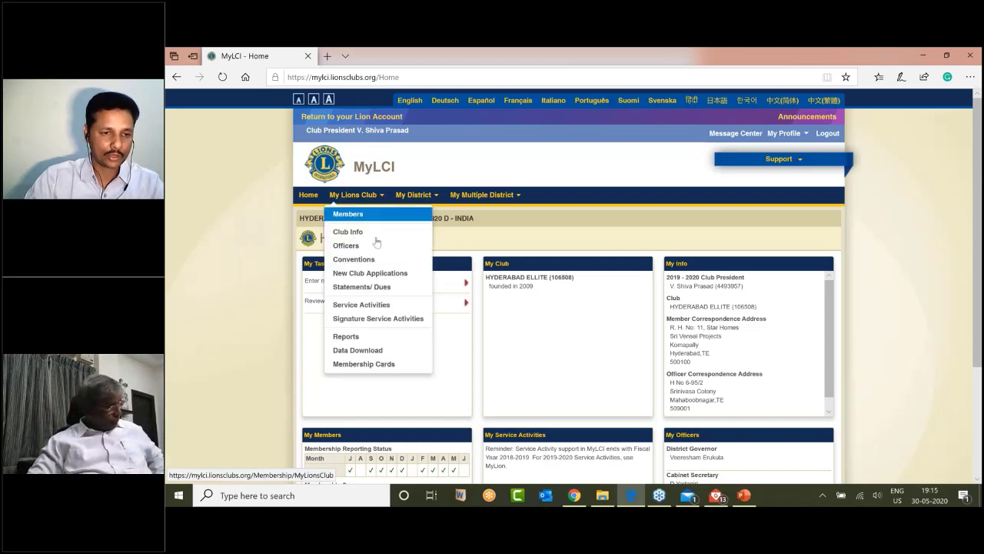
click(435, 197)
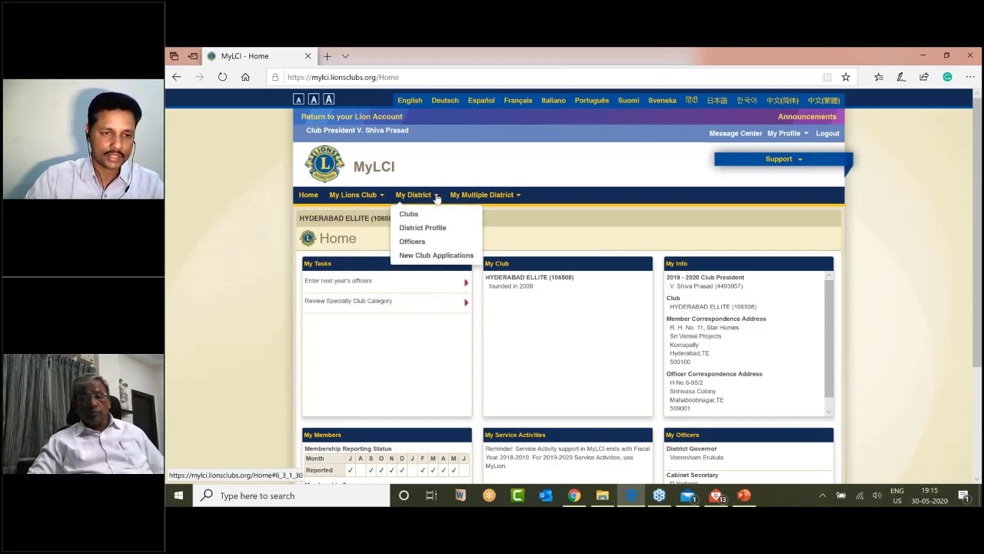
click(516, 197)
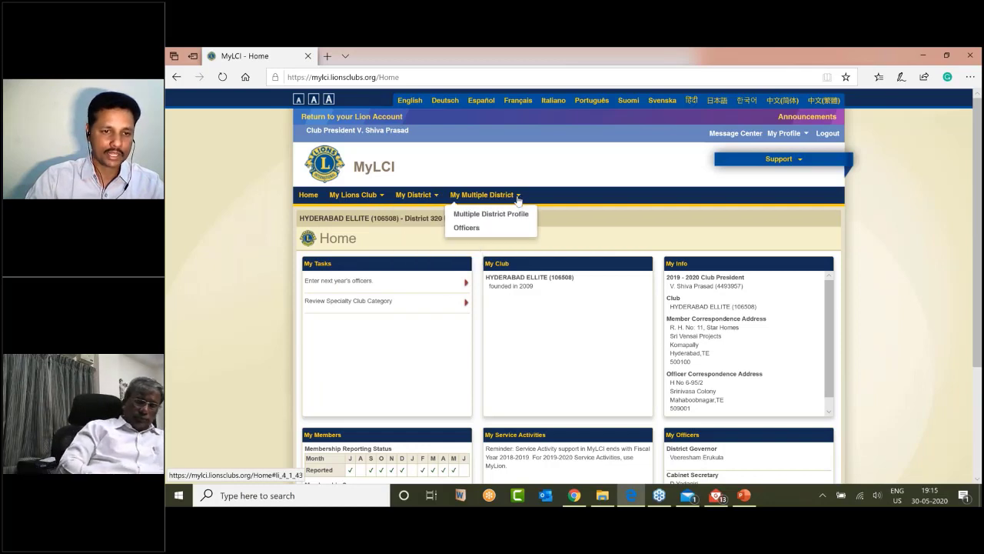
click(405, 200)
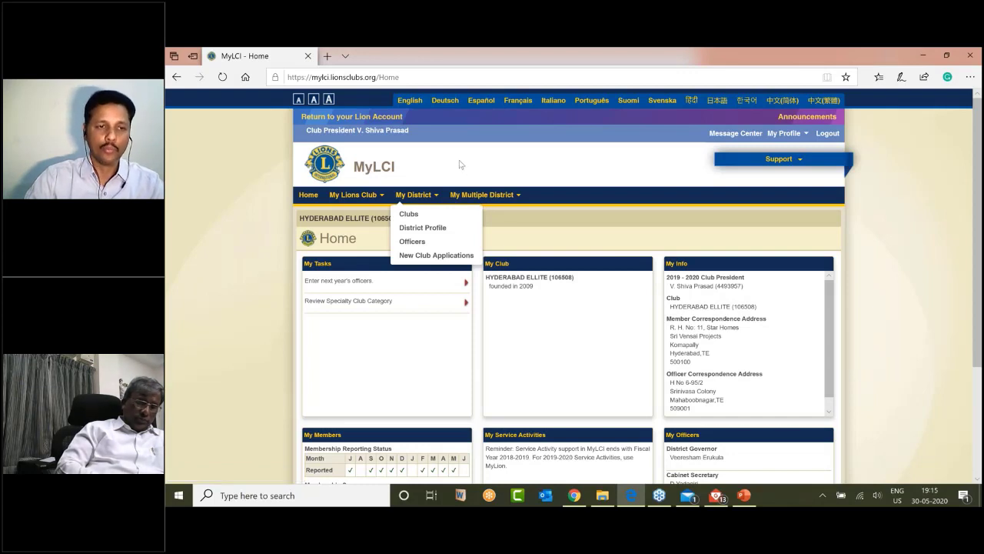
click(382, 197)
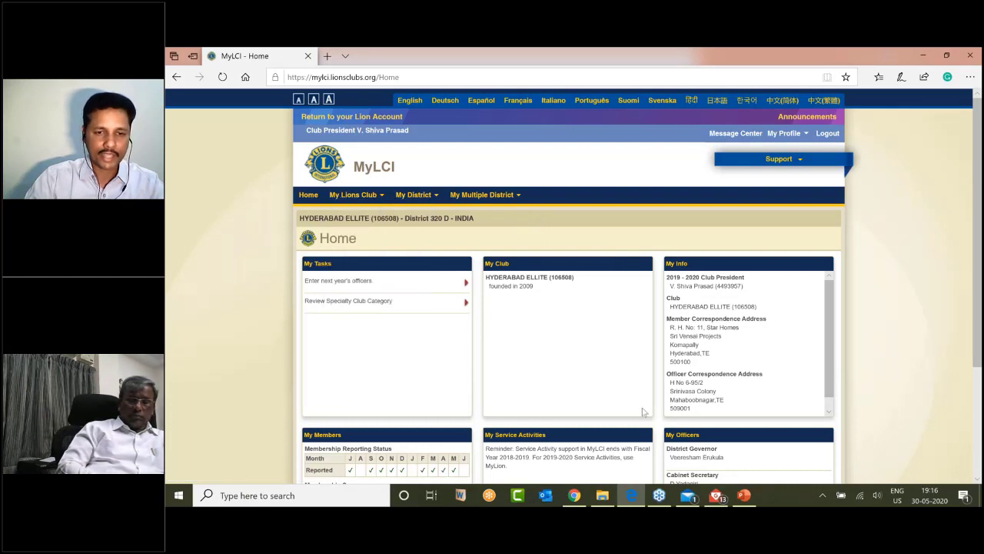
Review the My Info panel, noting the Club President role
scroll(725, 179, down, 2)
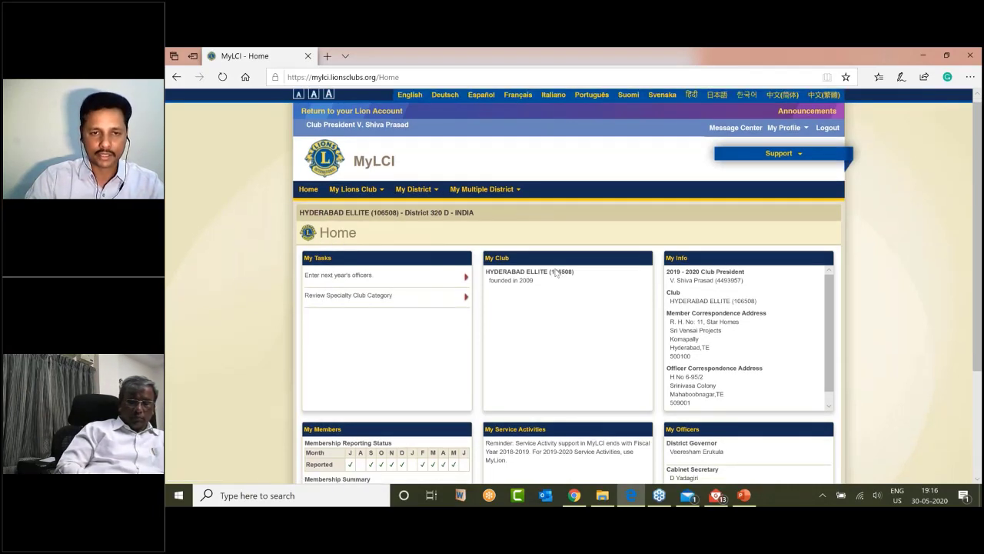
drag(699, 159, 722, 235)
click(677, 144)
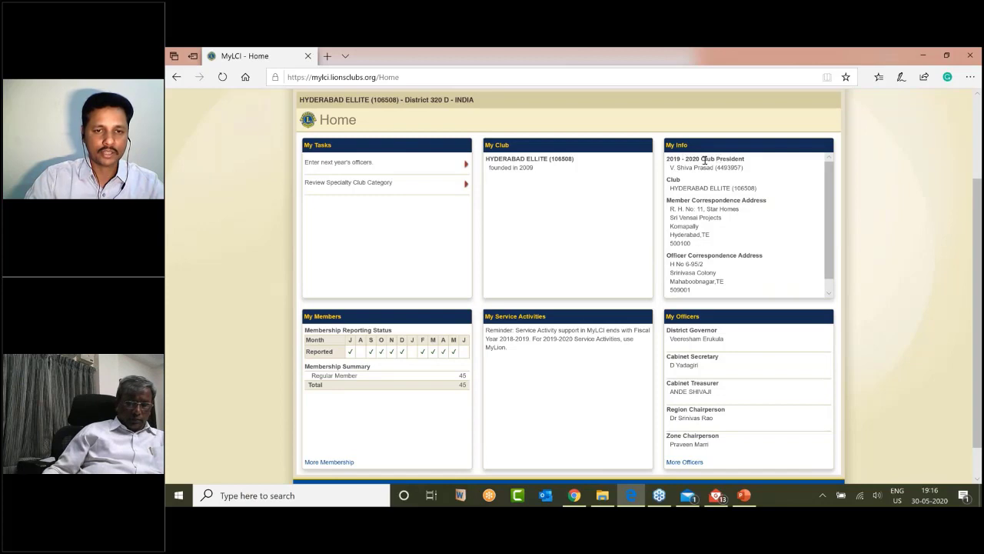
drag(701, 159, 748, 164)
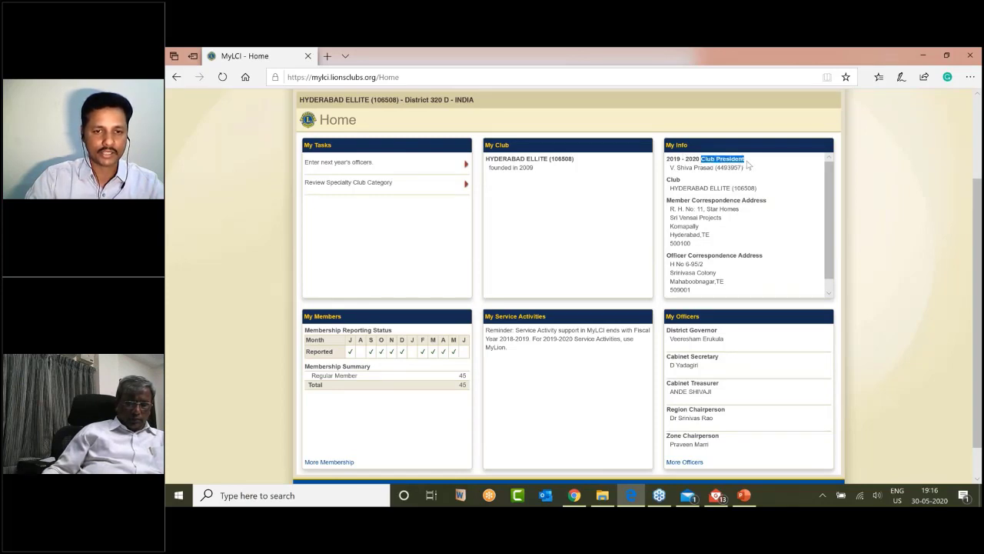
click(748, 164)
Review the My Officers panel, including the Region Chairperson entry, then return to the top
scroll(738, 230, down, 1)
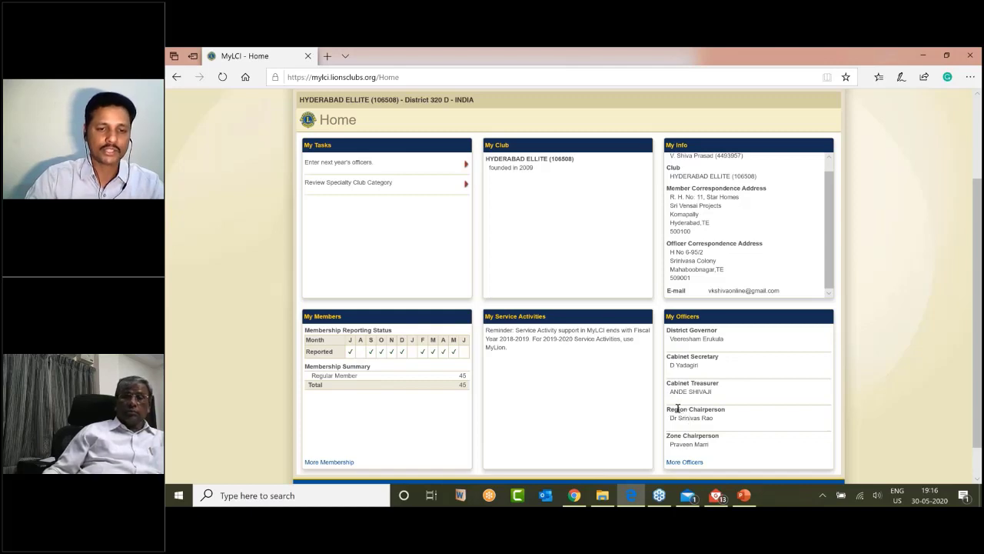
drag(678, 410, 711, 420)
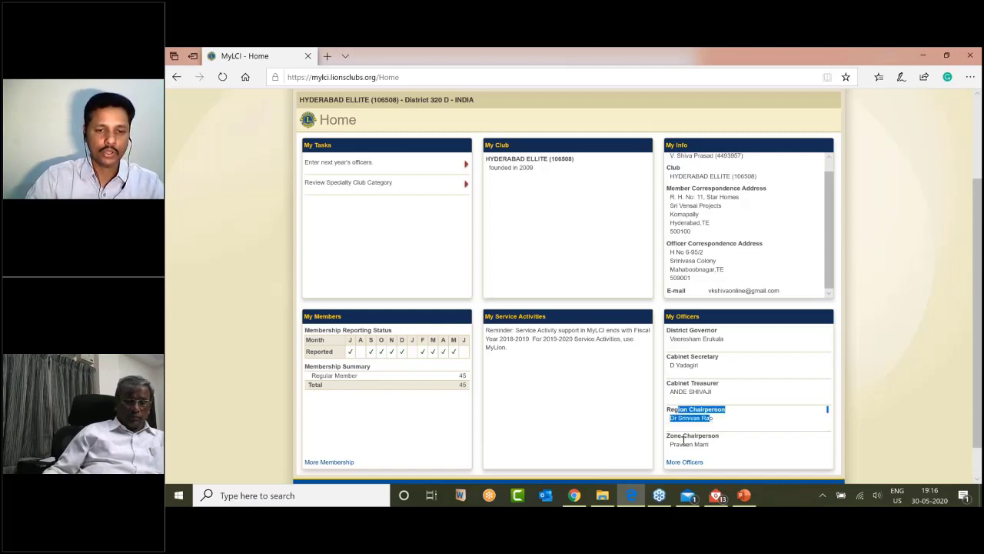
click(683, 440)
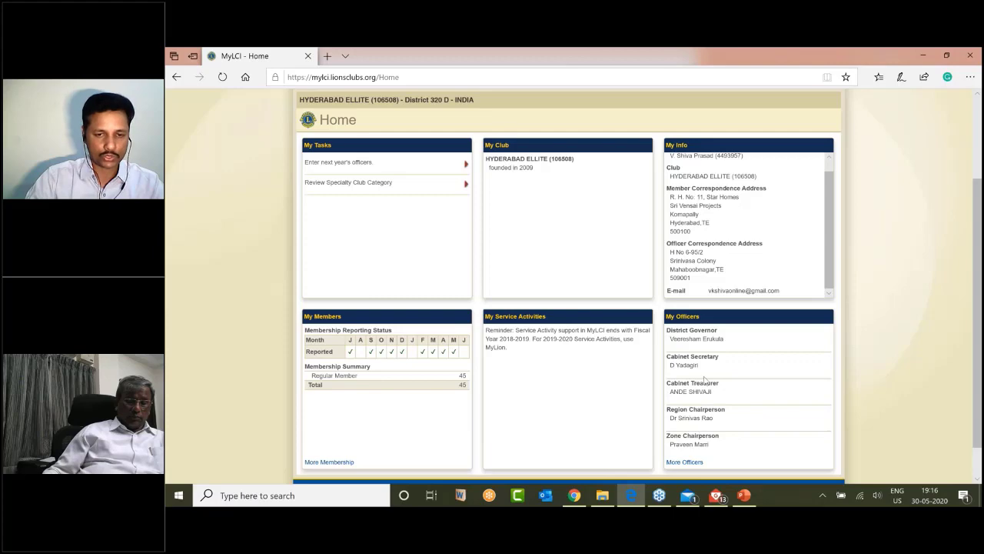
scroll(706, 381, up, 1)
scroll(706, 381, up, 2)
mouse_move(378, 197)
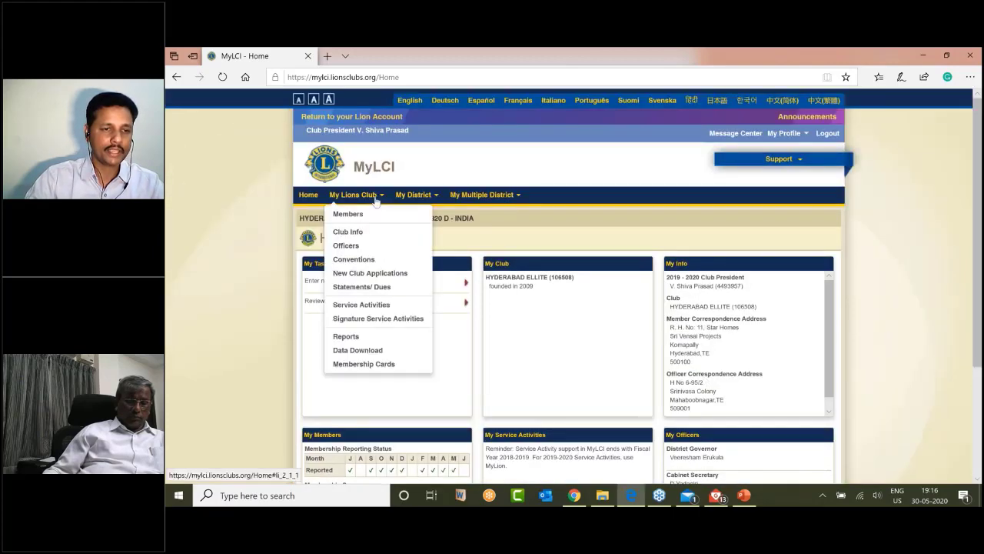
click(360, 217)
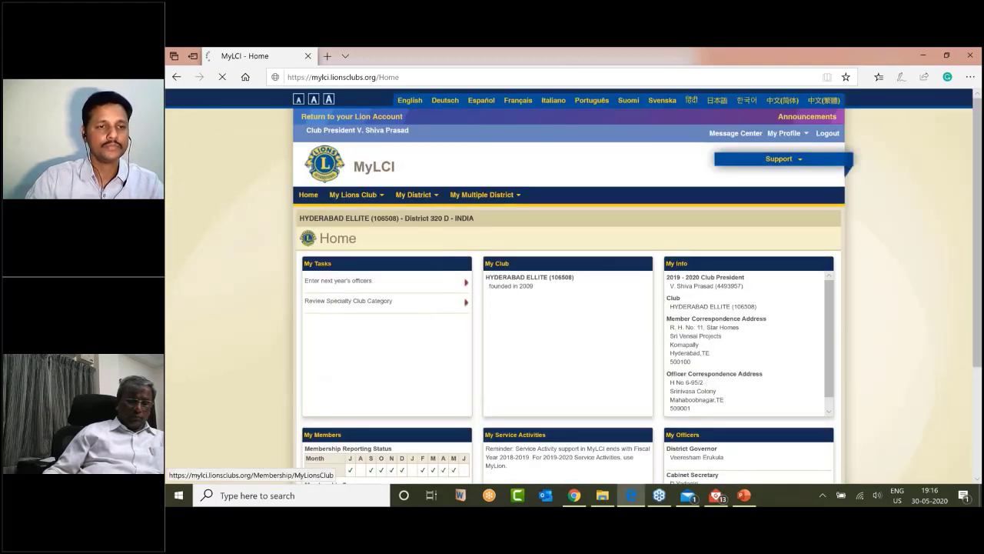
scroll(518, 240, down, 1)
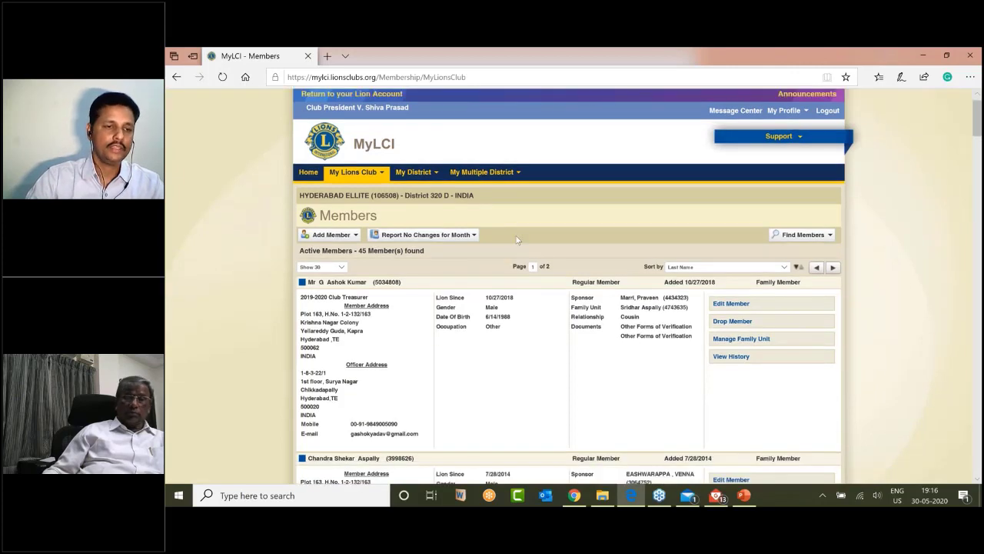
scroll(517, 239, down, 1)
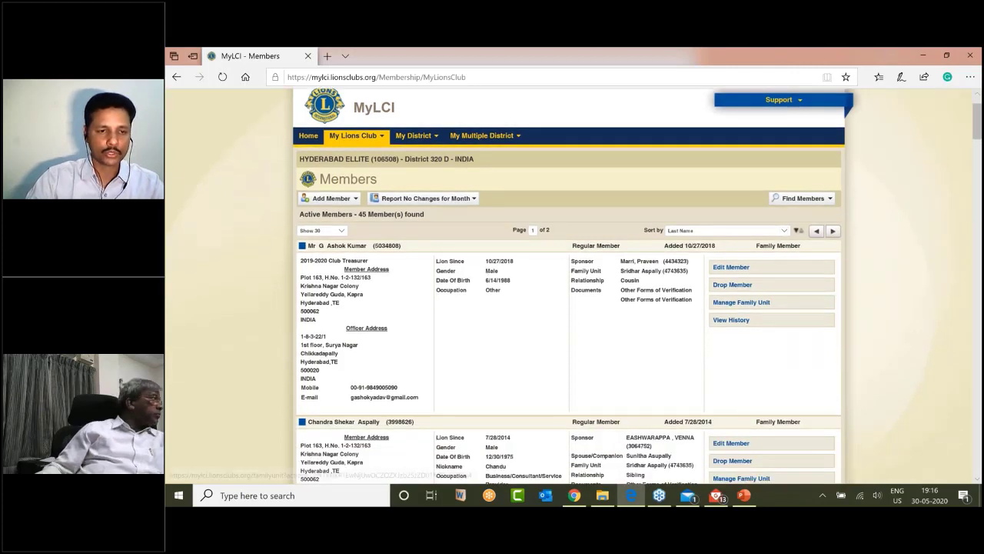
double_click(362, 214)
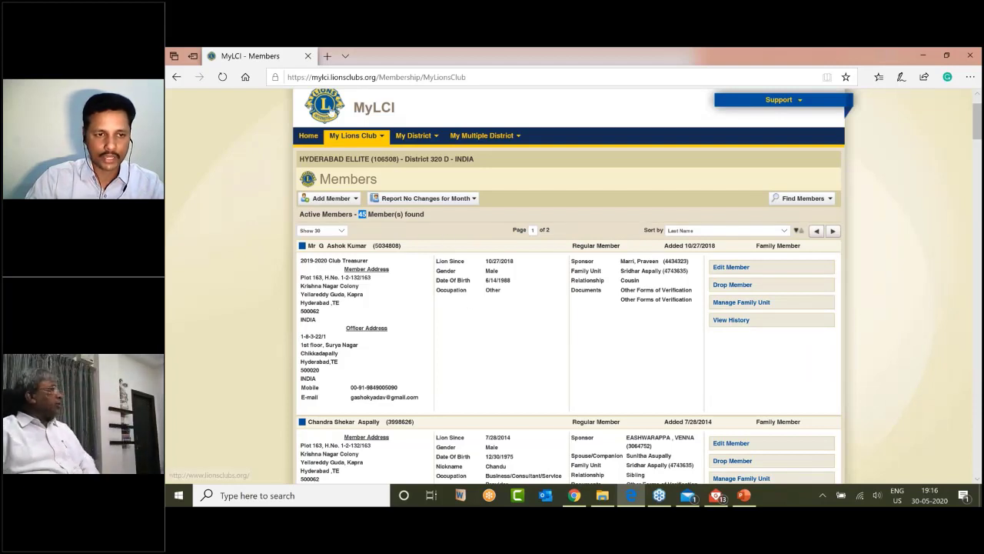
drag(370, 158, 338, 159)
click(360, 216)
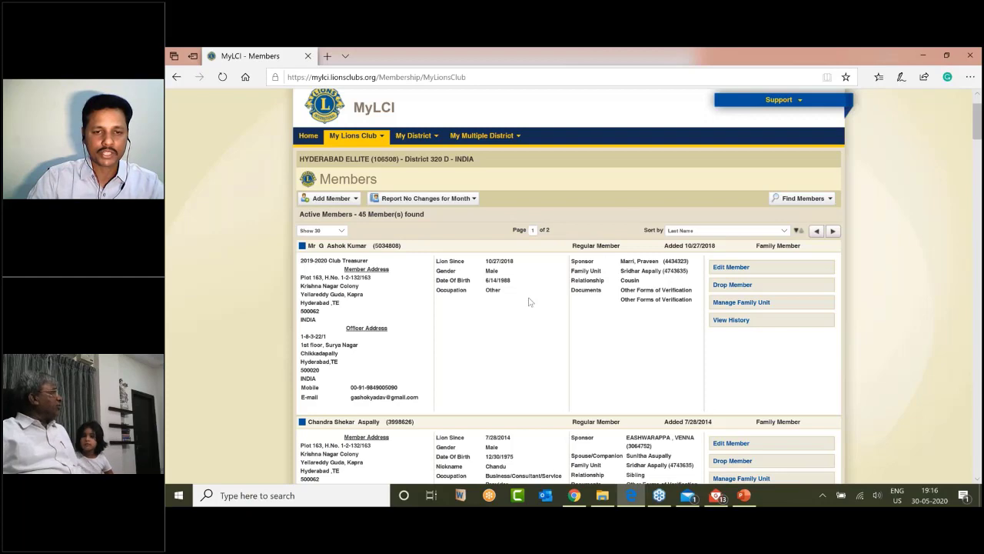
scroll(529, 302, down, 1)
scroll(529, 303, down, 2)
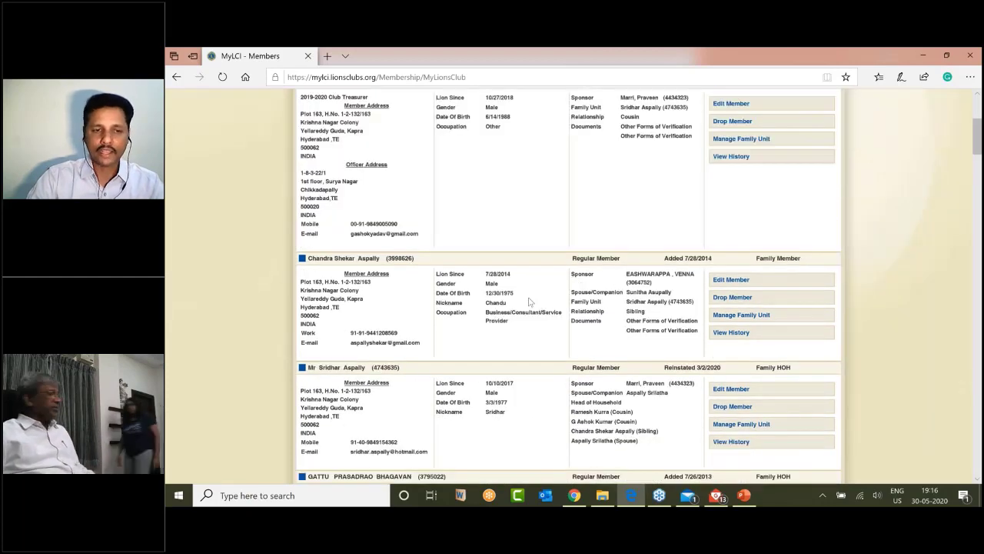
scroll(529, 302, up, 2)
scroll(529, 302, up, 2)
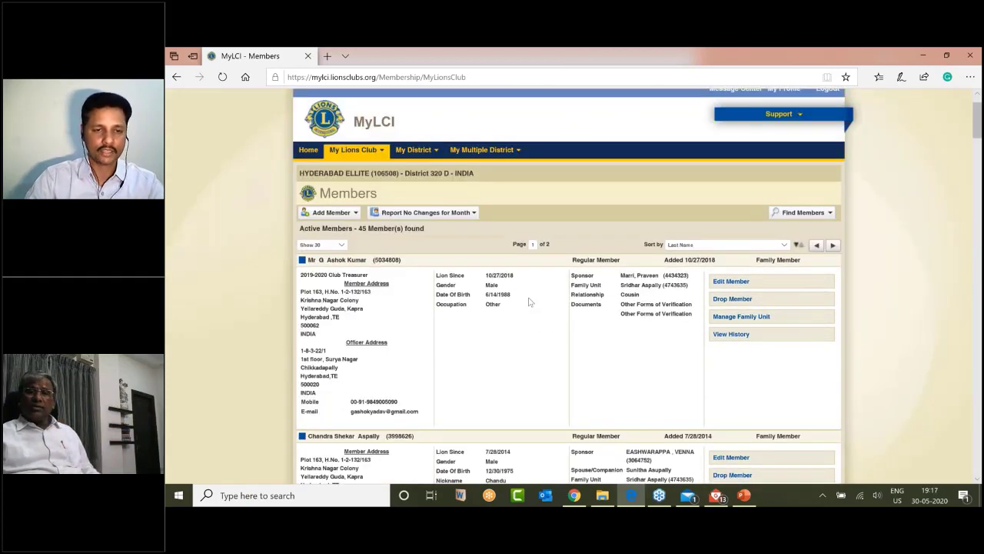
scroll(531, 304, down, 1)
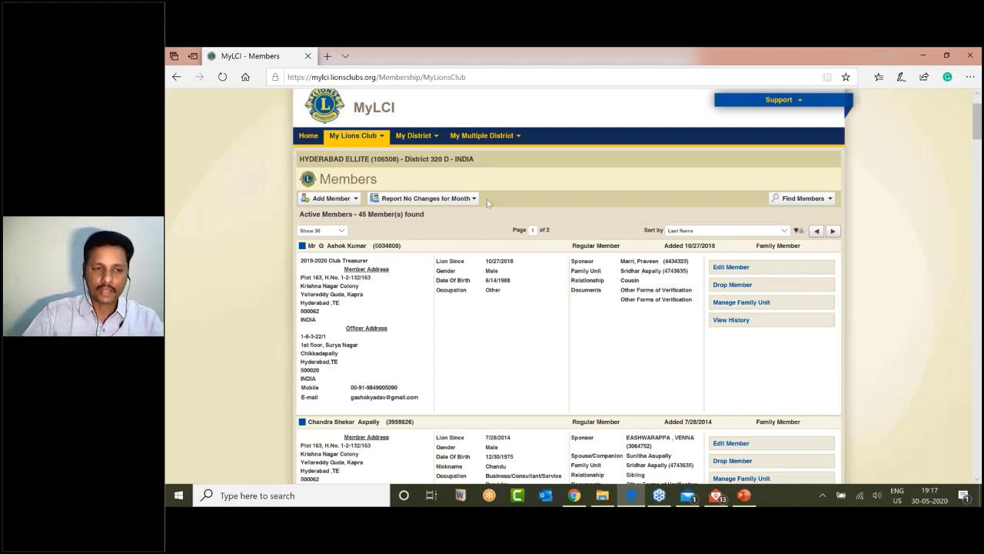
drag(323, 246, 373, 246)
click(424, 267)
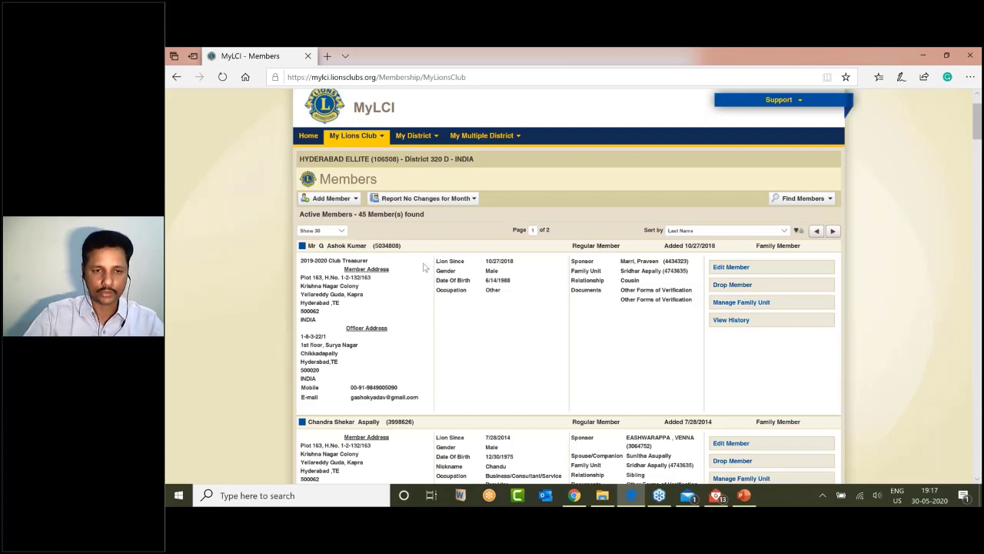
Edit the first listed member and review the member, membership, address and contact fields
click(734, 269)
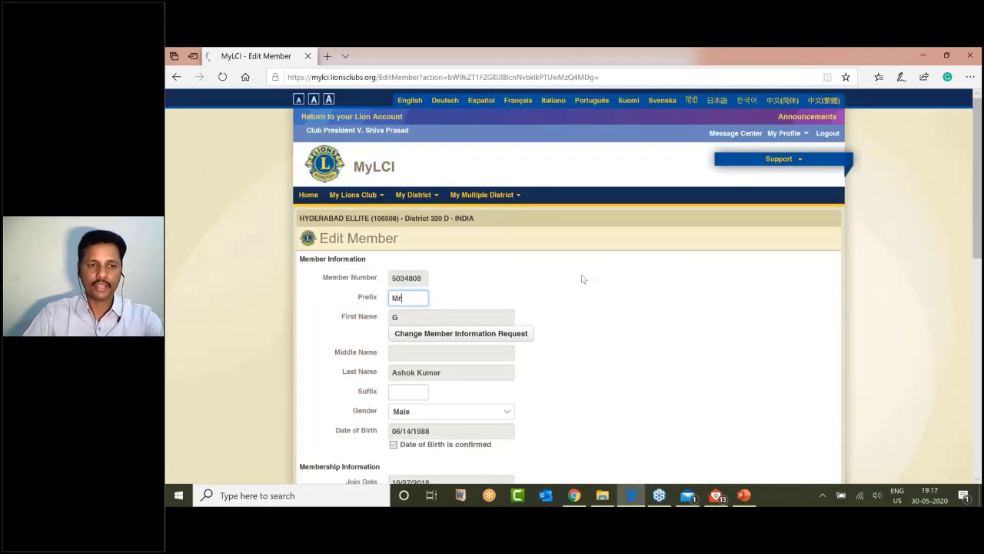
scroll(578, 284, down, 2)
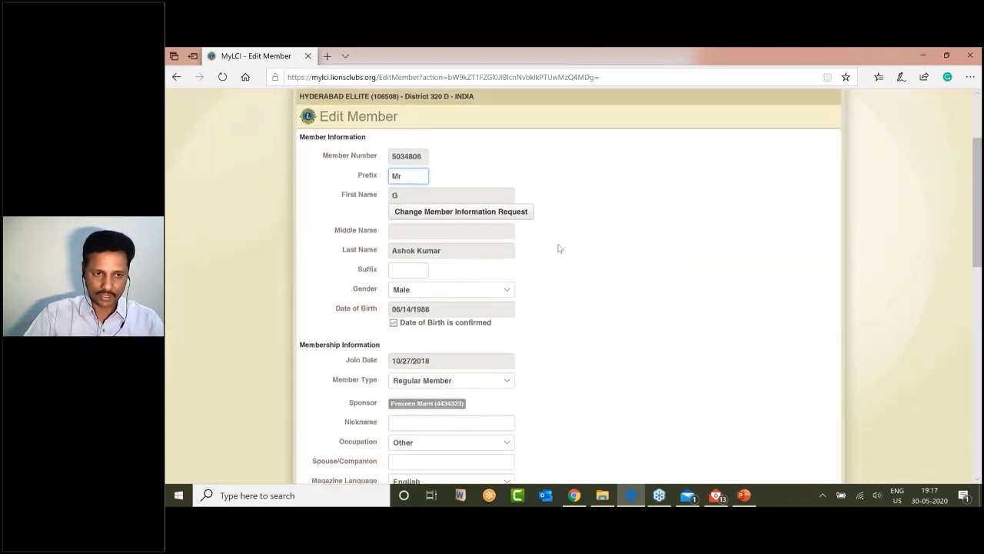
scroll(559, 249, down, 2)
scroll(404, 193, down, 2)
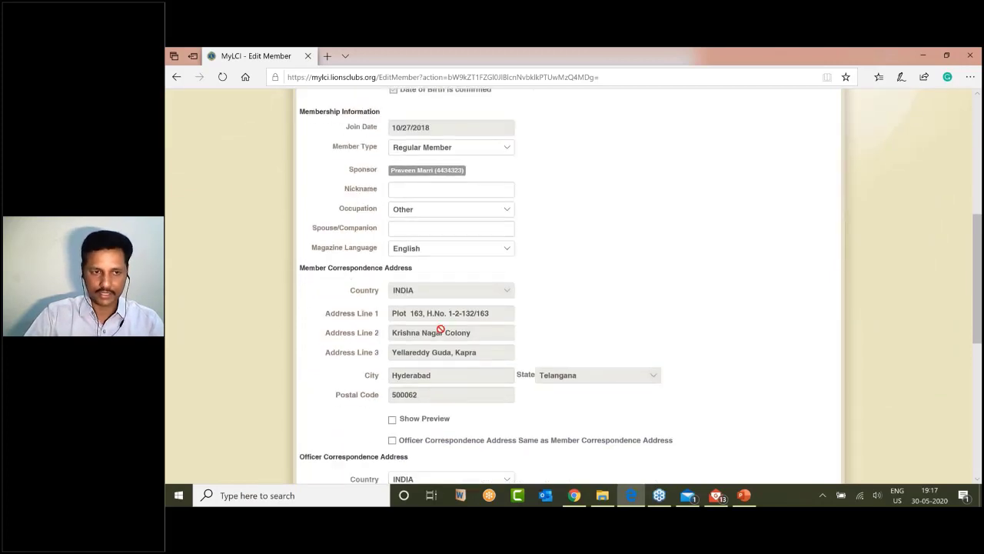
scroll(440, 329, down, 4)
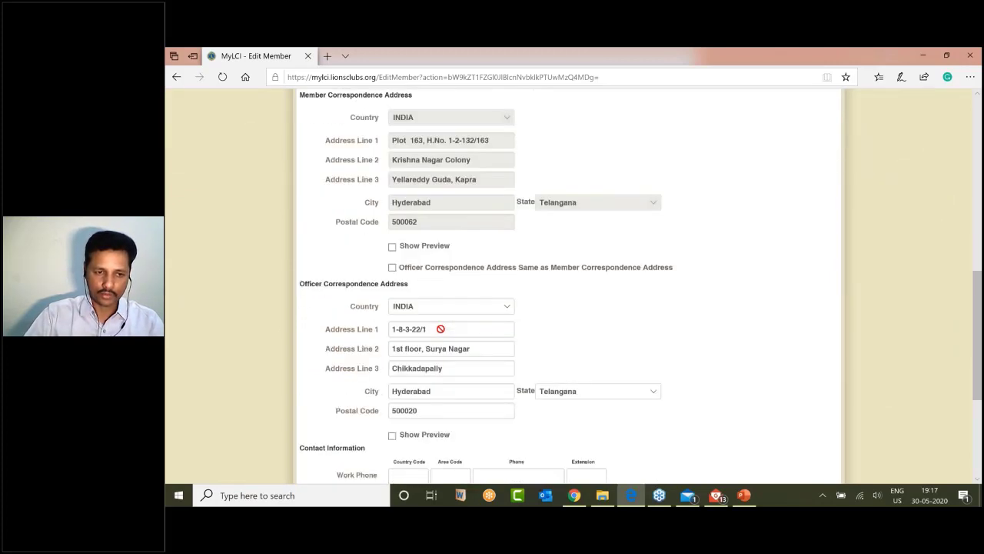
scroll(438, 312, down, 2)
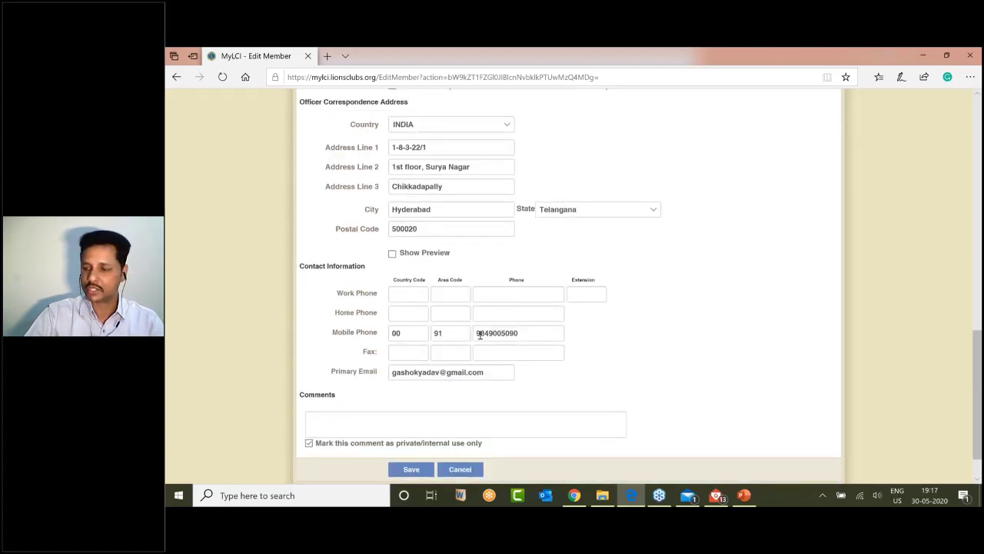
scroll(508, 307, up, 4)
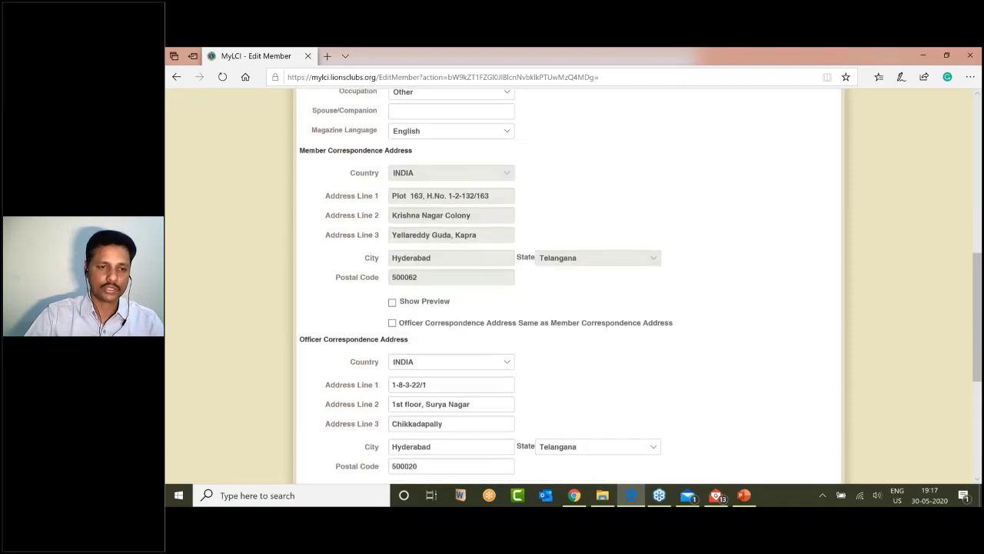
scroll(508, 307, up, 8)
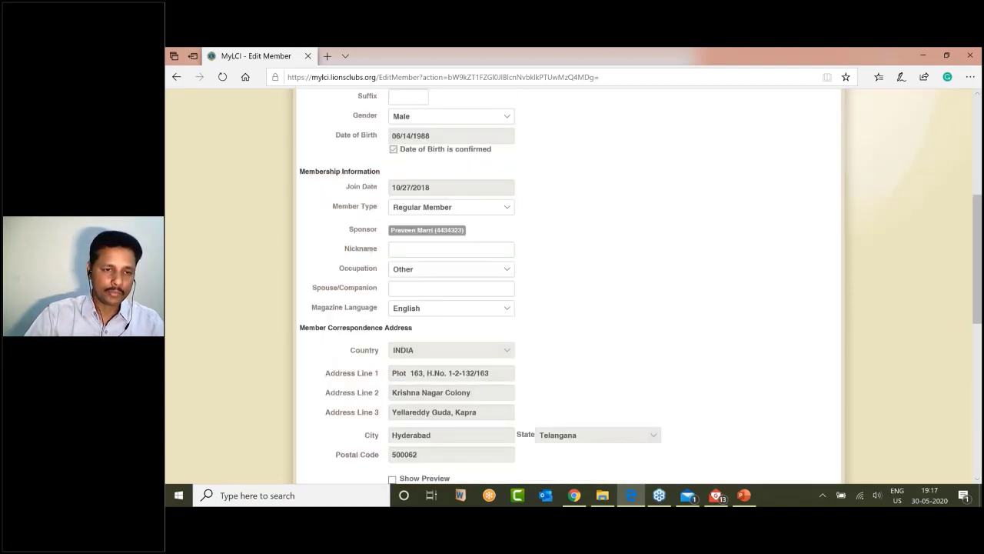
scroll(574, 284, down, 2)
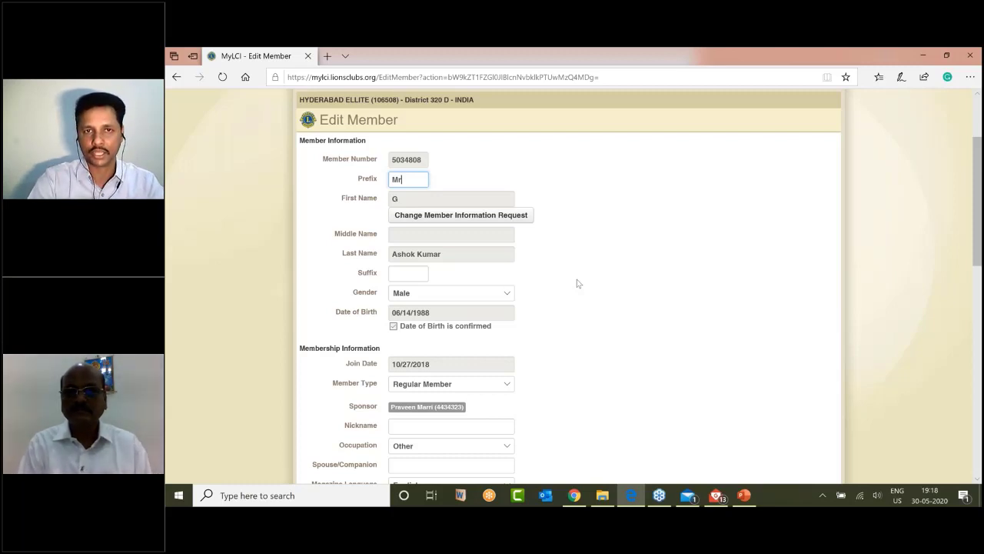
Save the reviewed Edit Member form from the bottom of the page
scroll(611, 316, down, 3)
scroll(606, 305, down, 3)
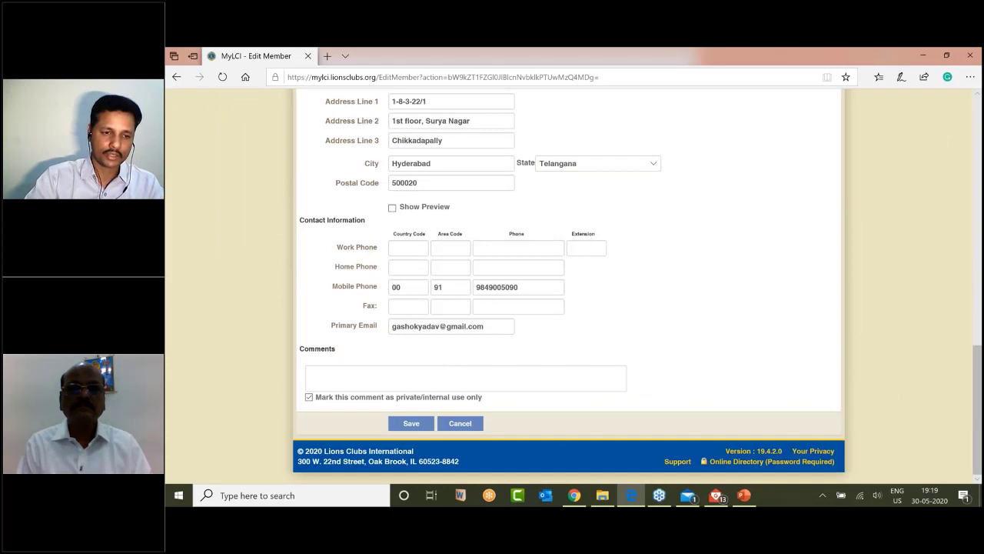
click(411, 424)
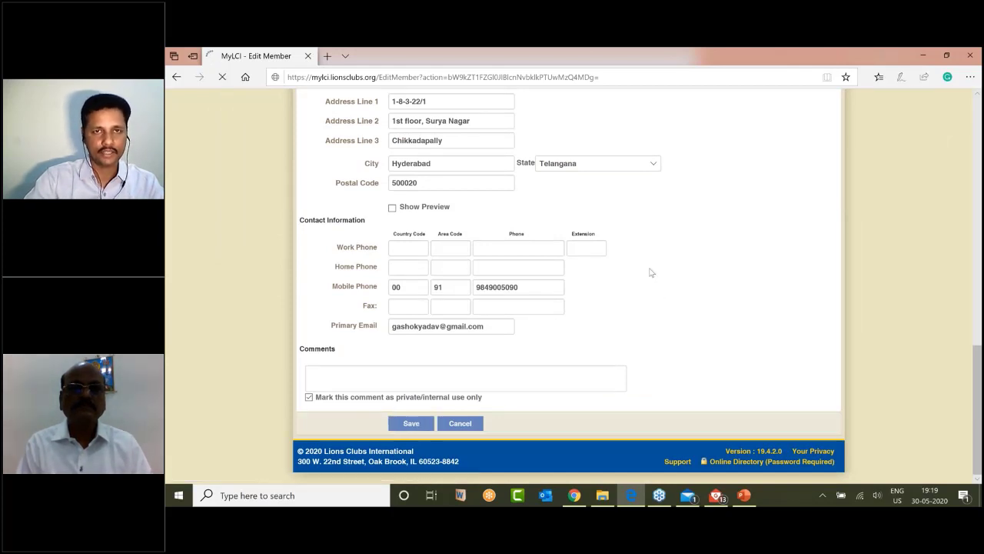